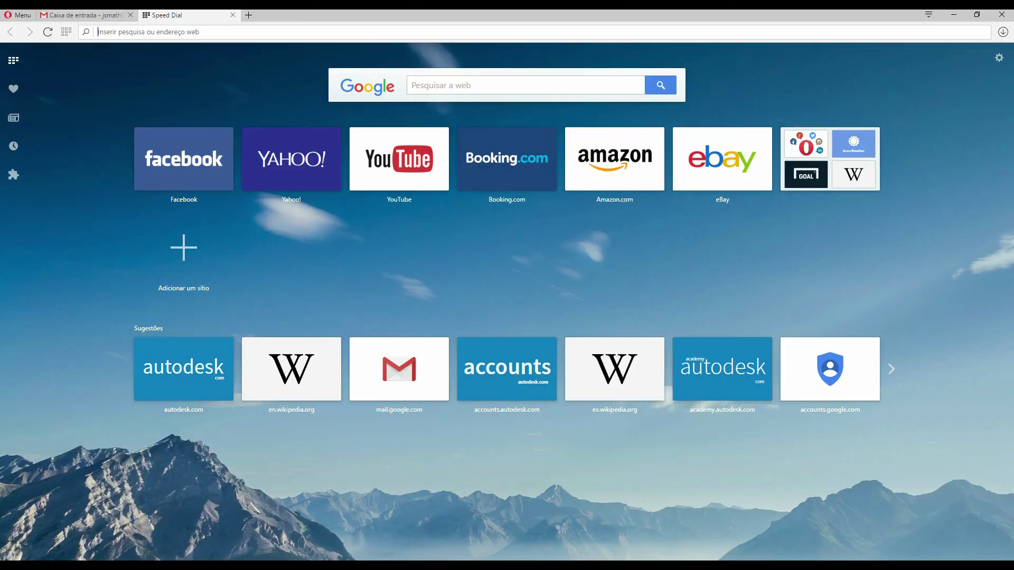
type("http://www.autodesk.com/education/free-software/autocad")
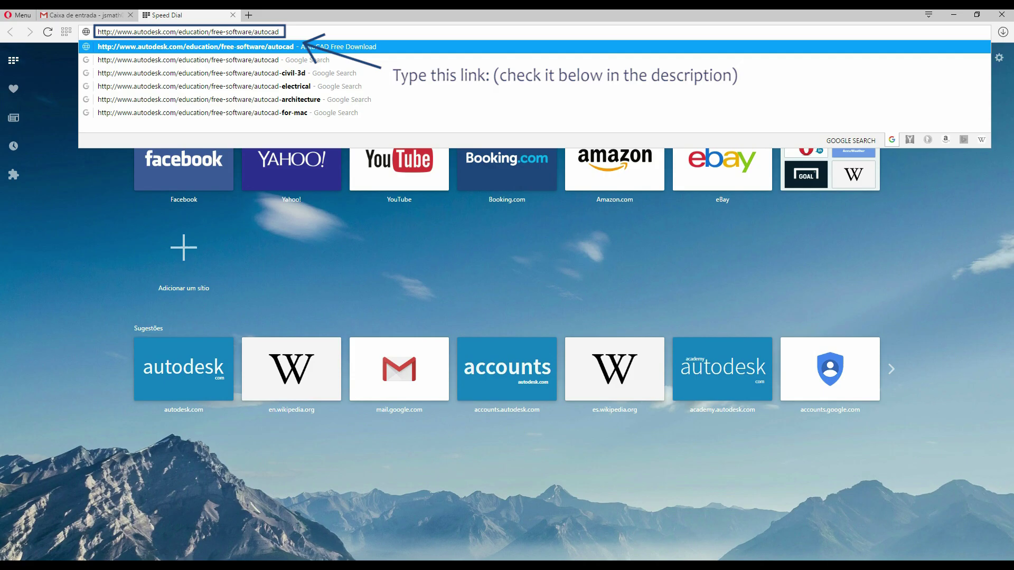
key("Return")
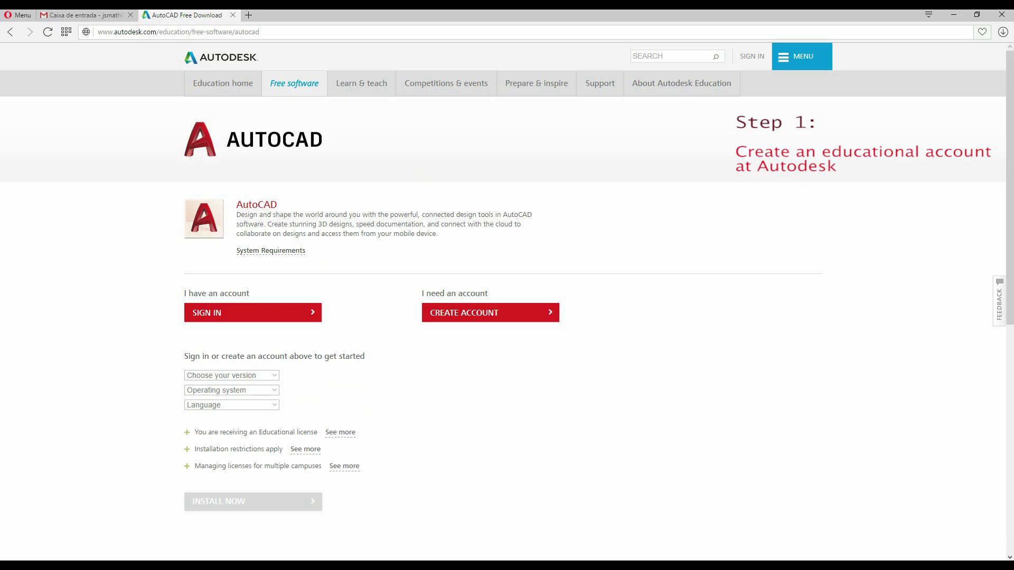
- Begin a new Autodesk account with country Portugal and educational role Student
left_click(490, 312)
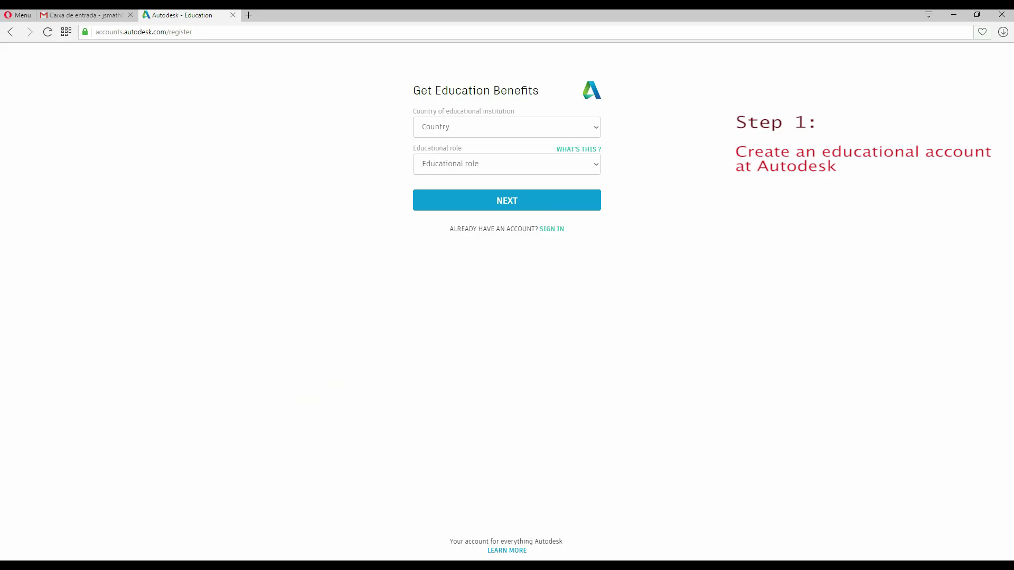
left_click(596, 127)
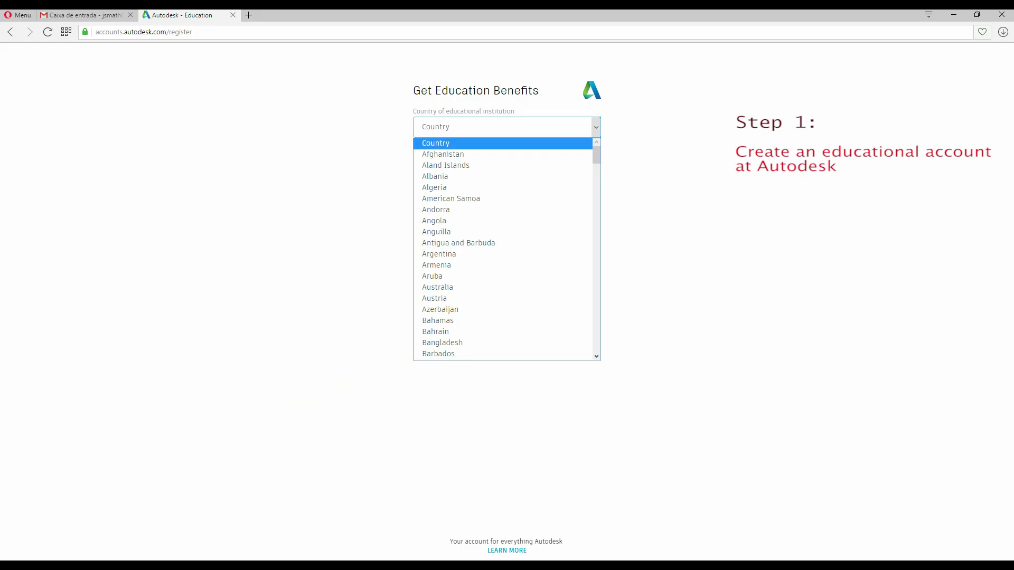
type("portugal")
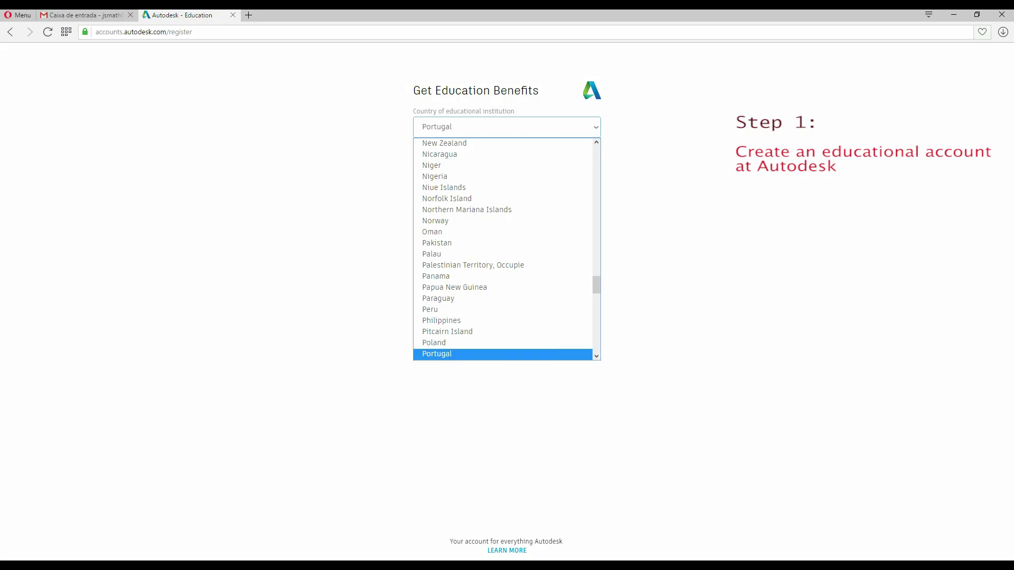
key("Return")
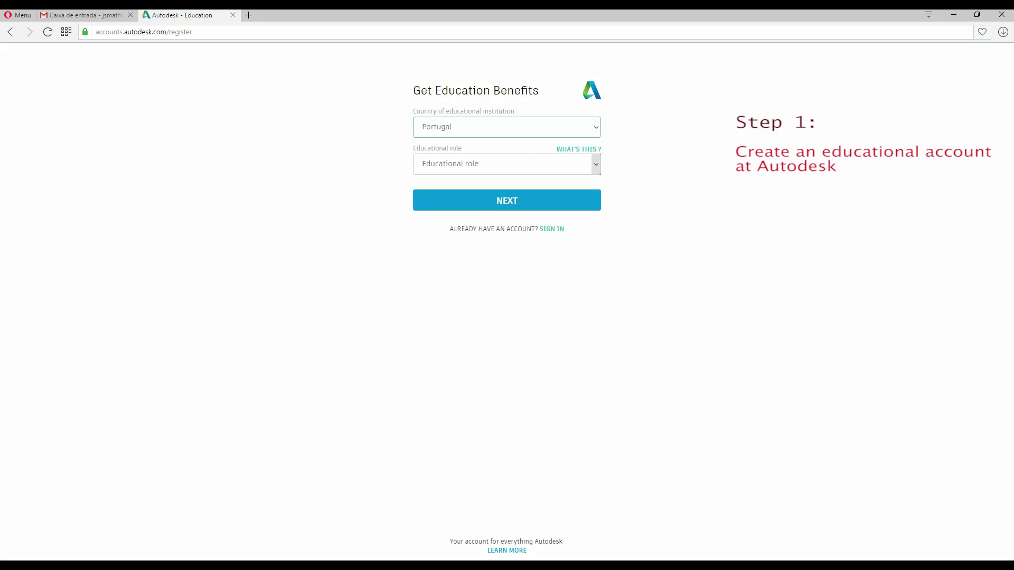
left_click(591, 164)
key("Down")
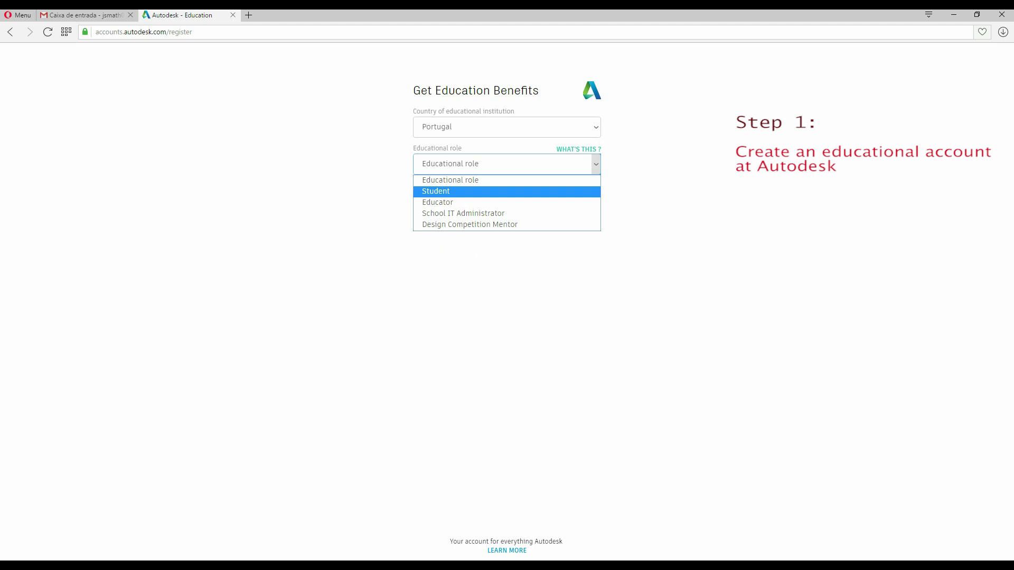
key("Return")
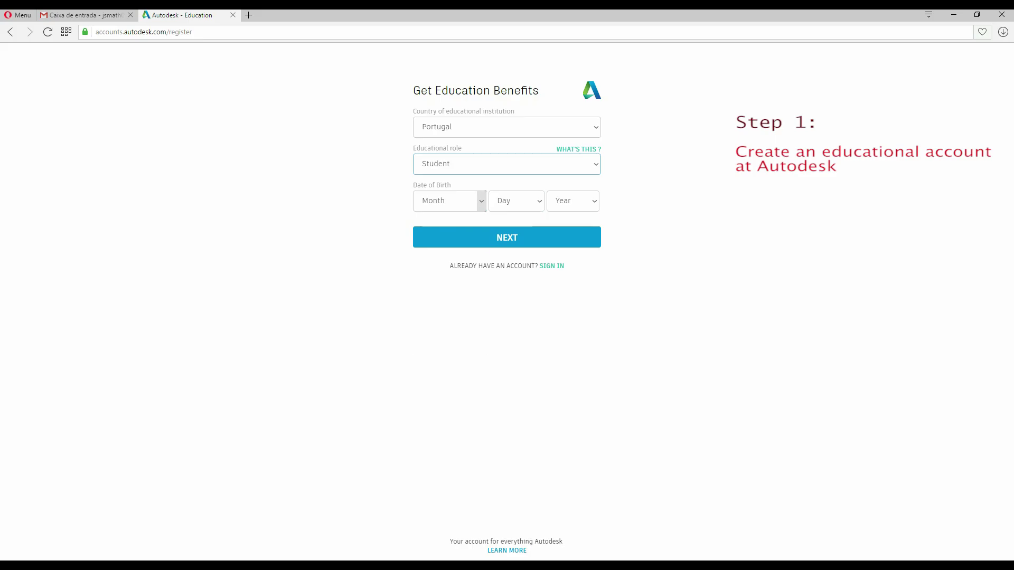
left_click(481, 201)
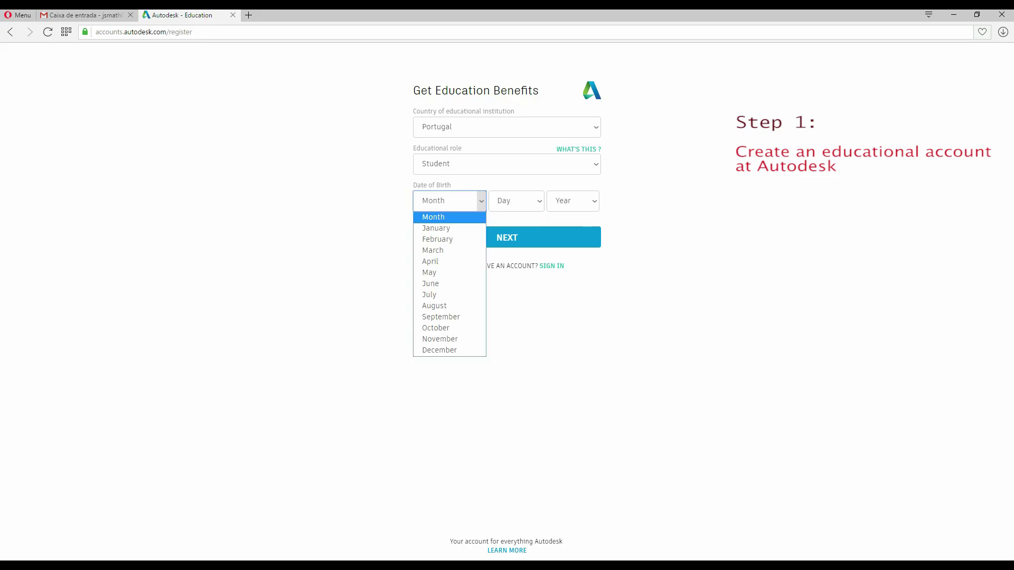
key("Down")
key("Return")
key("Tab")
key("3")
key("Tab")
key("alt+Down")
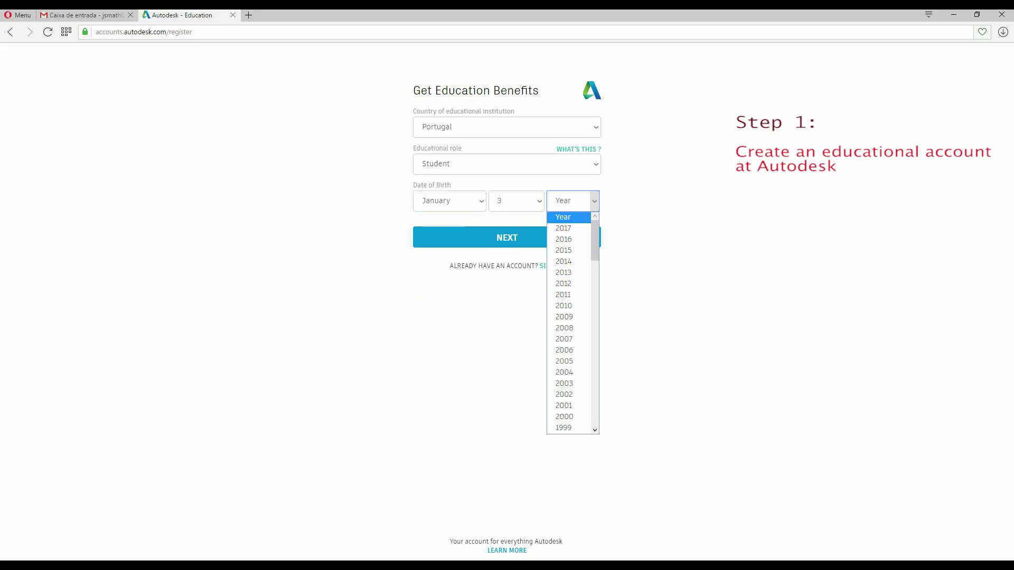
type("1993")
key("Return")
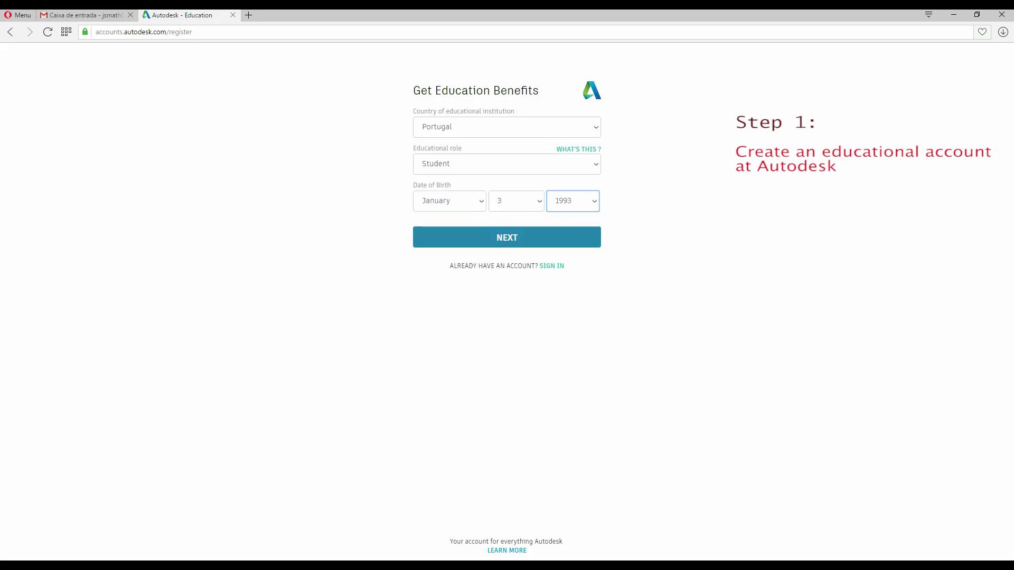
left_click(507, 237)
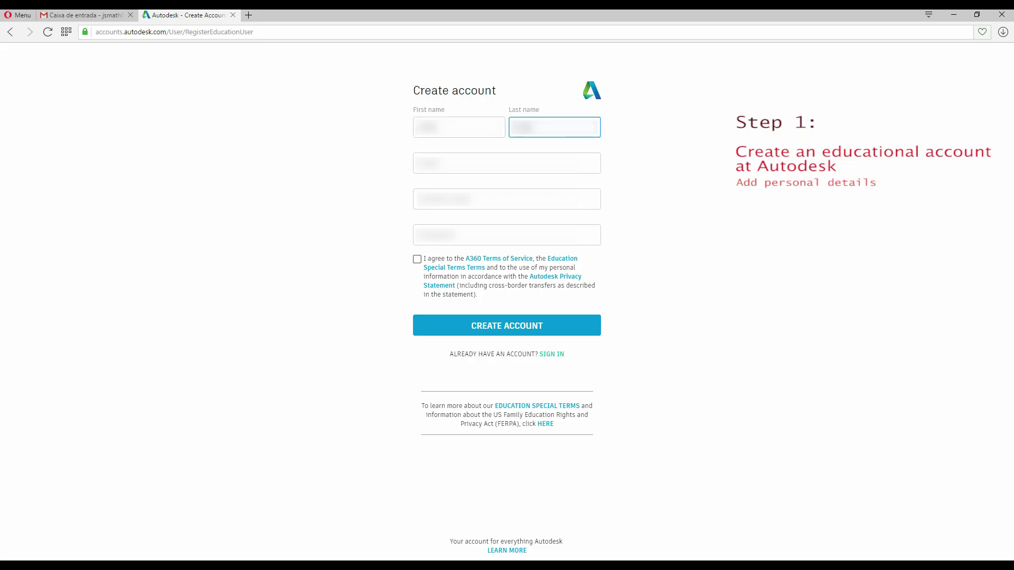
key("Tab")
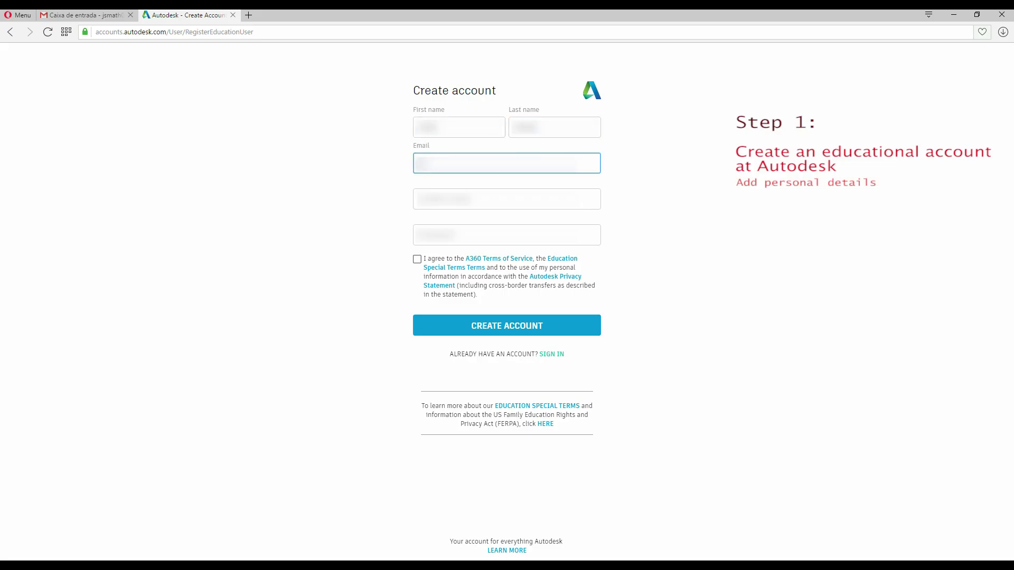
key("Tab")
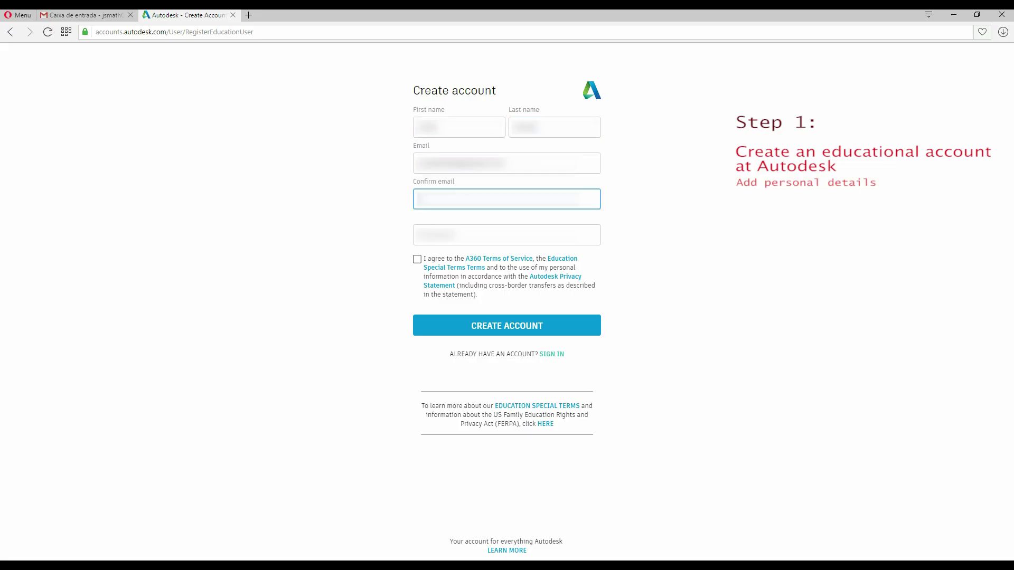
key("Tab")
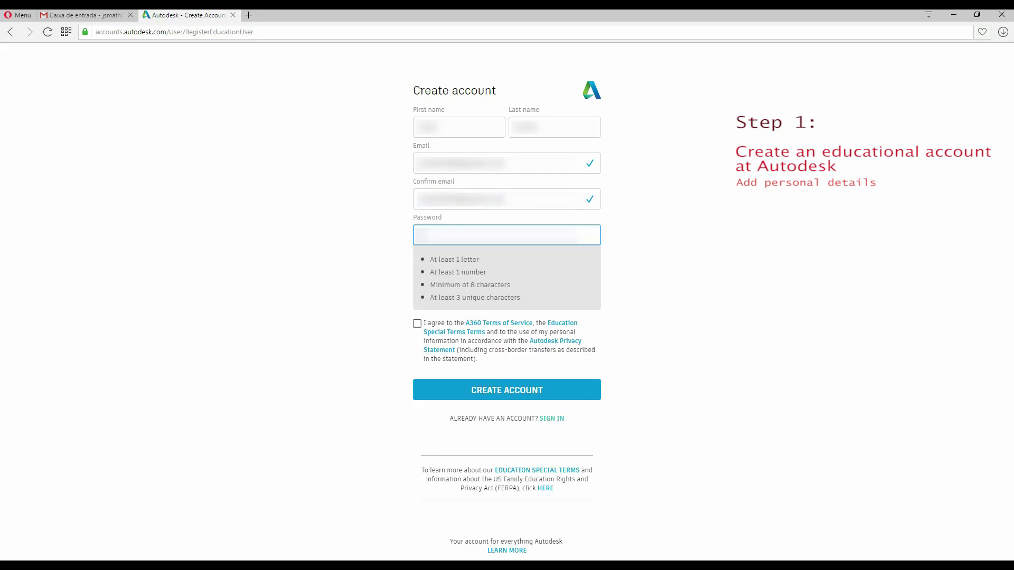
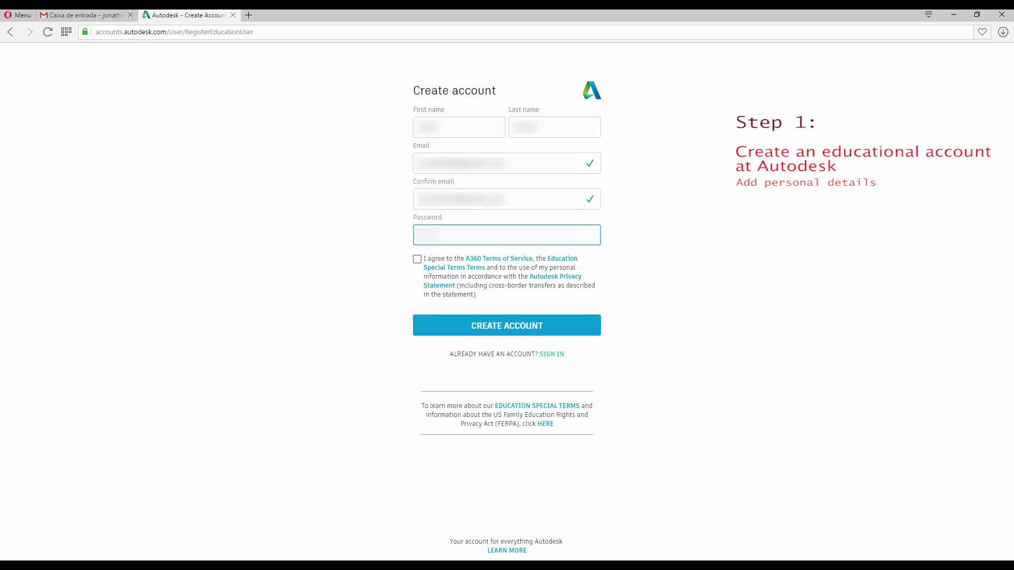
key("Tab")
key("space")
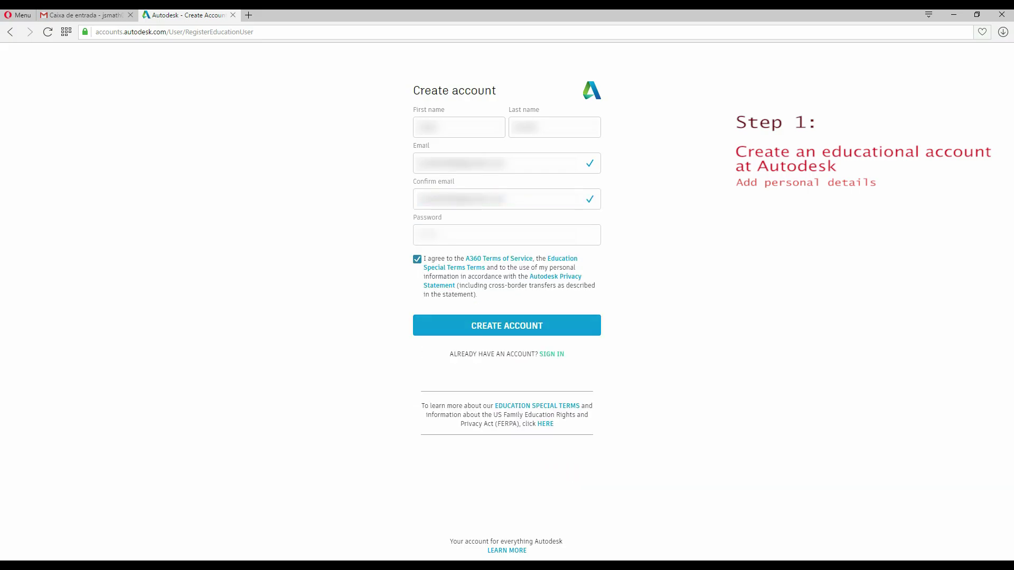
key("Tab")
key("Return")
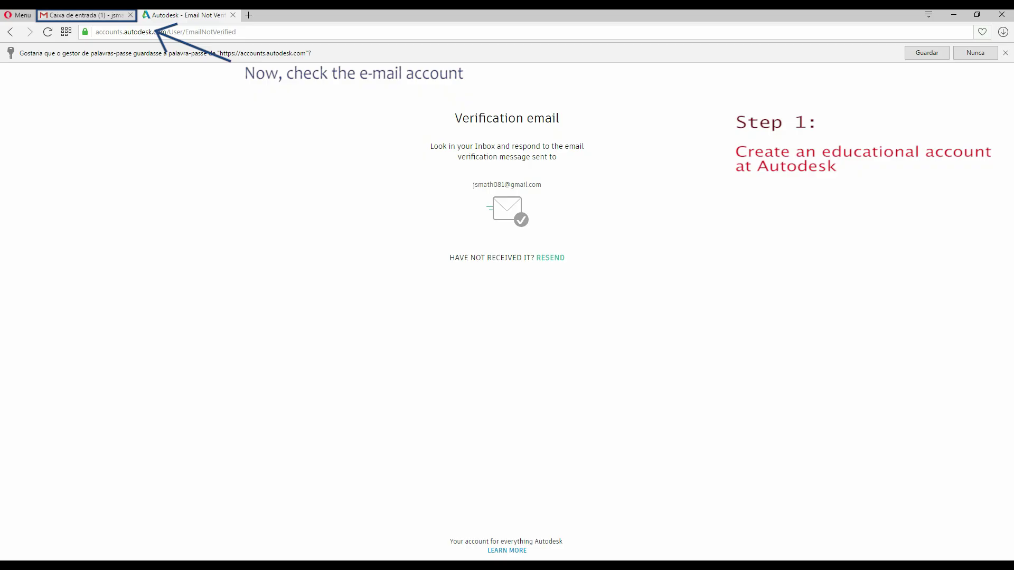
- Open the 'Verify your Autodesk account' email in Gmail and follow its VERIFY EMAIL link
left_click(85, 15)
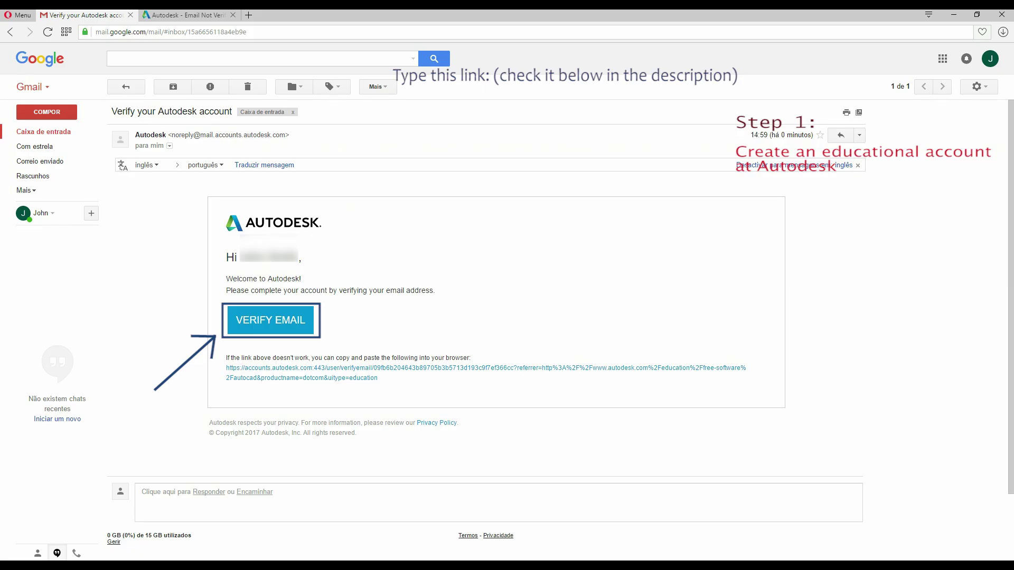
left_click(270, 320)
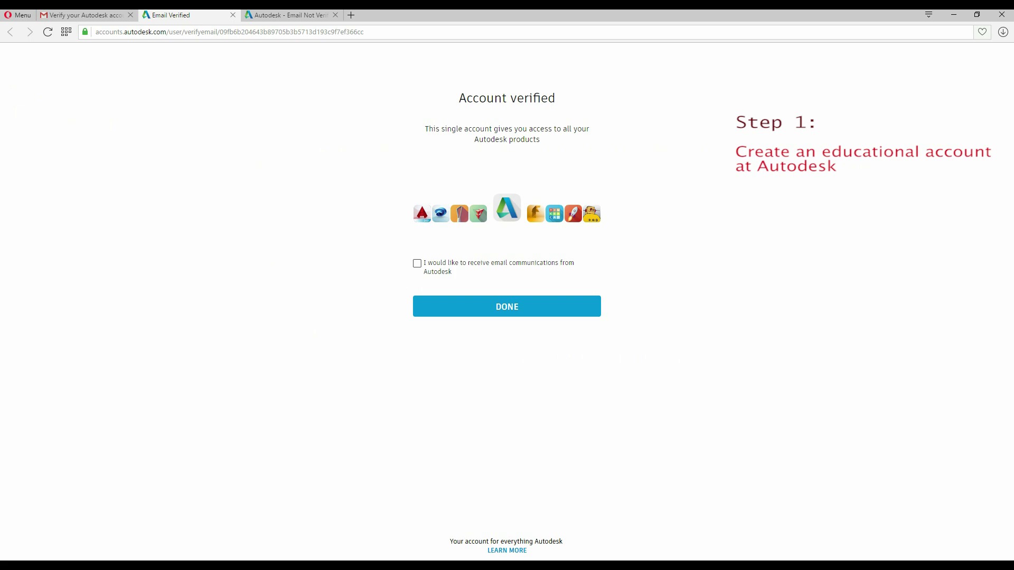
- Choose Universidade da Beira Interior and Architecture, Engineering & Construction as the study area
left_click(507, 307)
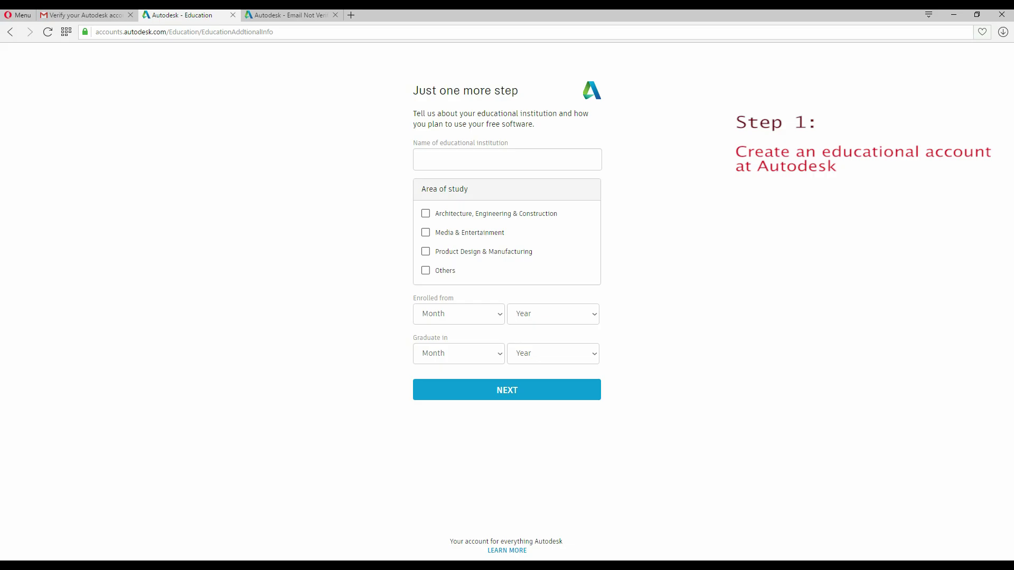
type("Univer")
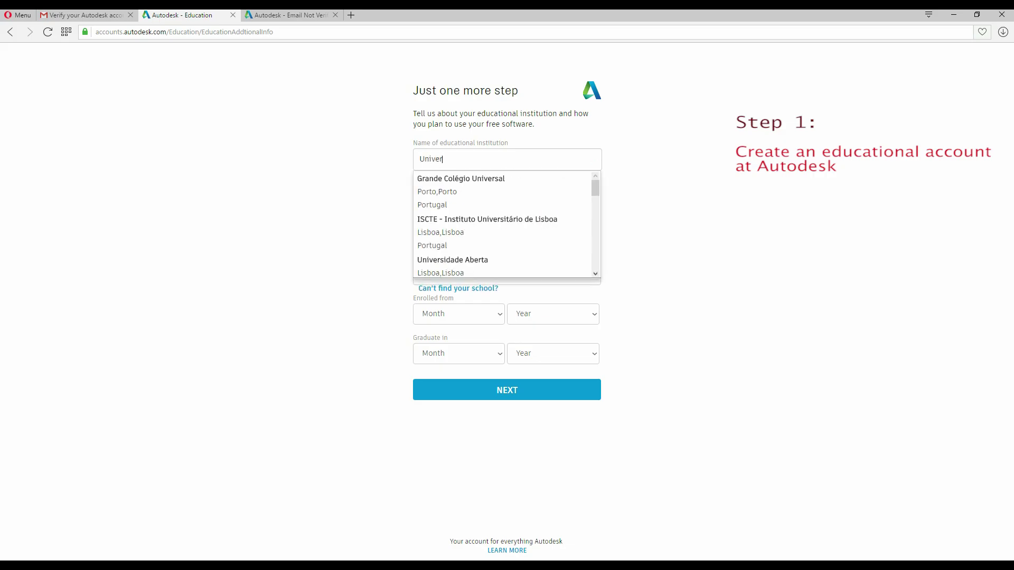
type("sidade")
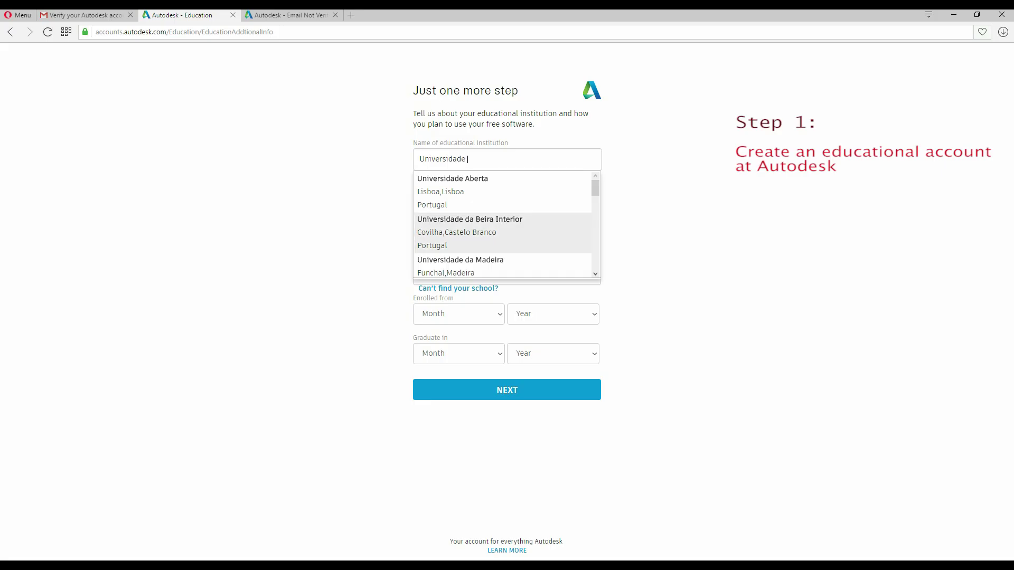
left_click(470, 219)
left_click(426, 213)
- Set enrolment to September 2013 and graduation to July 2019, then submit
left_click(500, 314)
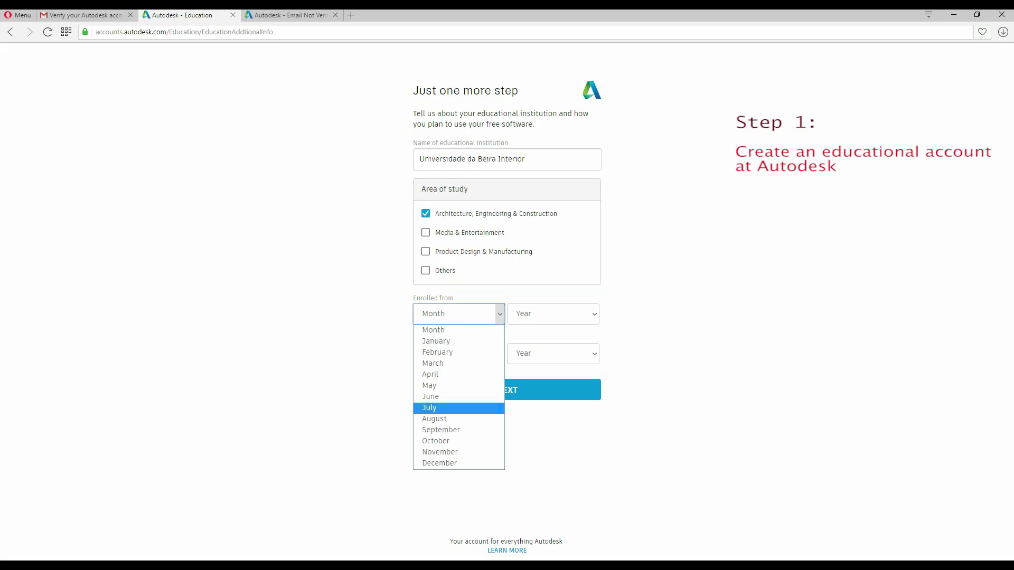
left_click(441, 430)
left_click(553, 313)
left_click(550, 364)
left_click(459, 354)
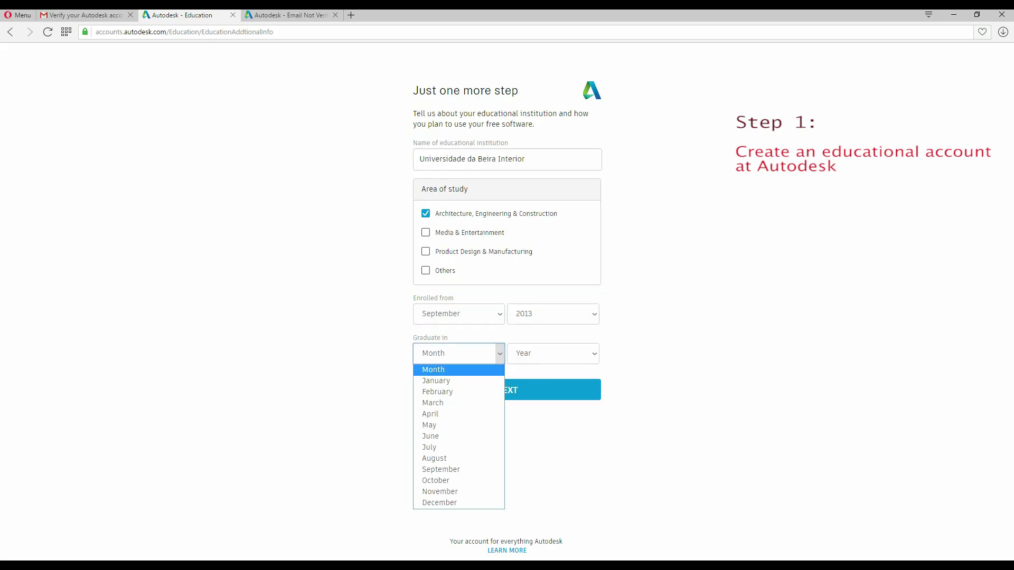
left_click(430, 448)
left_click(553, 353)
left_click(526, 404)
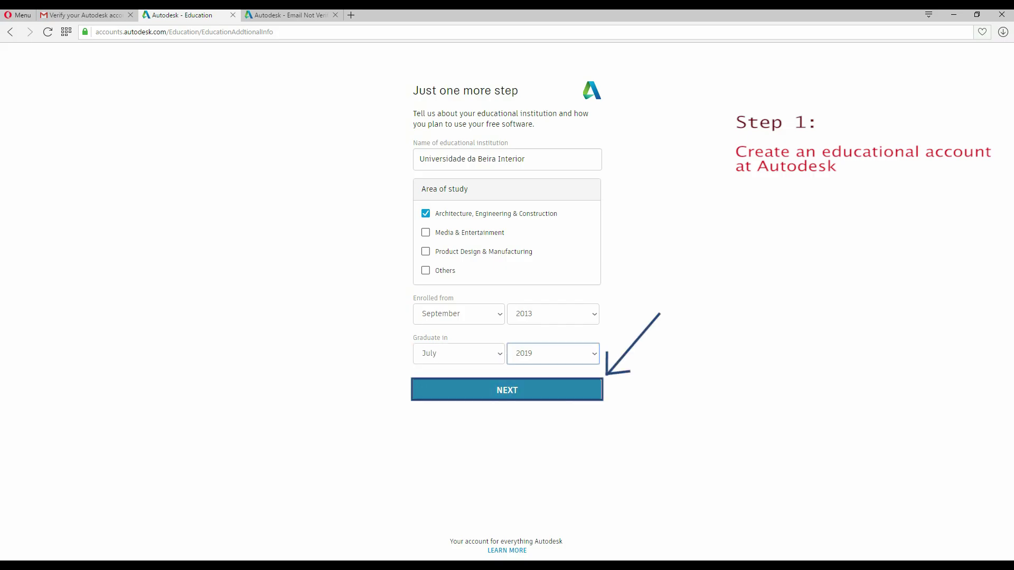
left_click(507, 390)
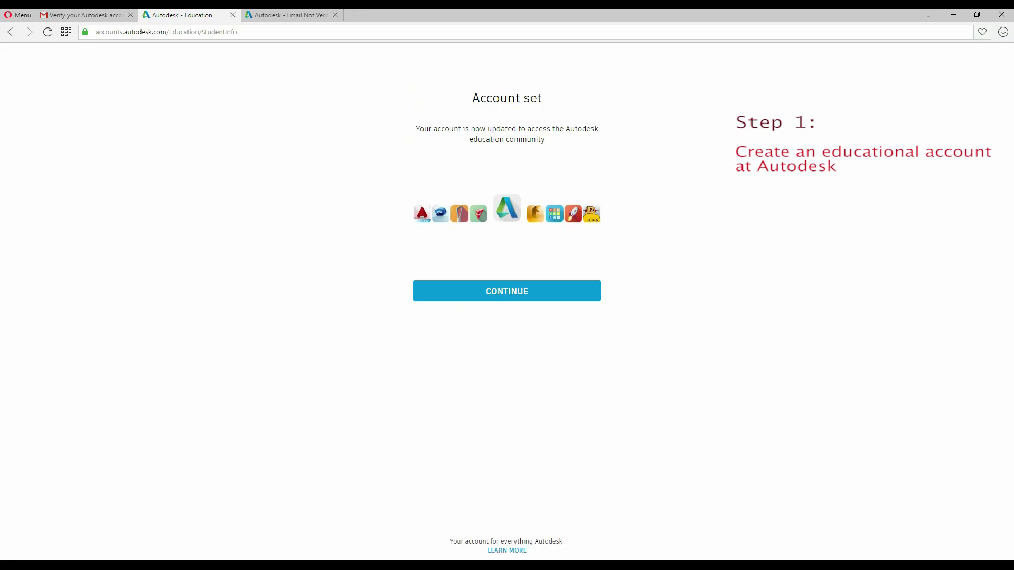
- Select version AutoCAD 2017, Windows 64-bit and English on the AutoCAD download page
left_click(507, 291)
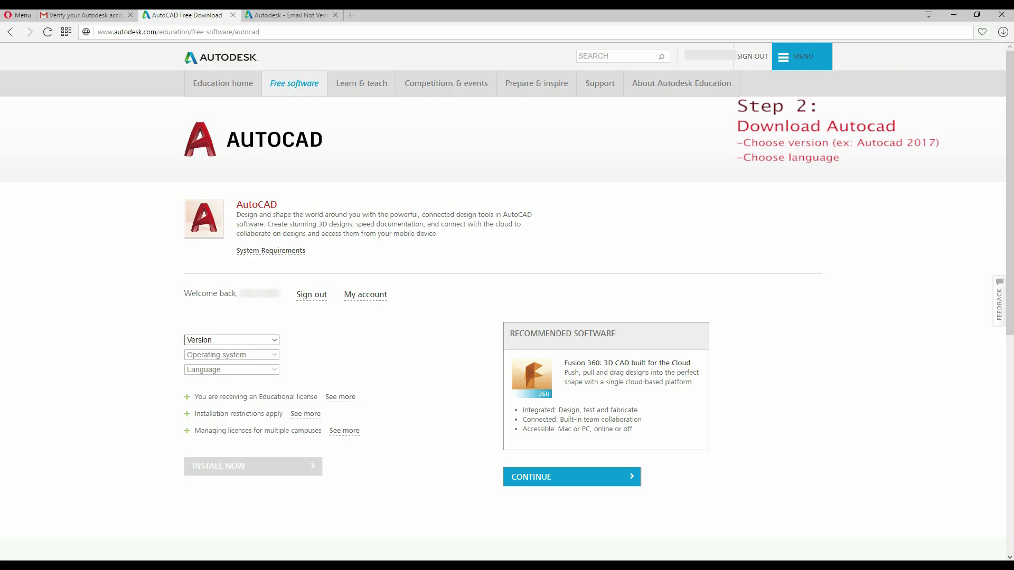
left_click(274, 340)
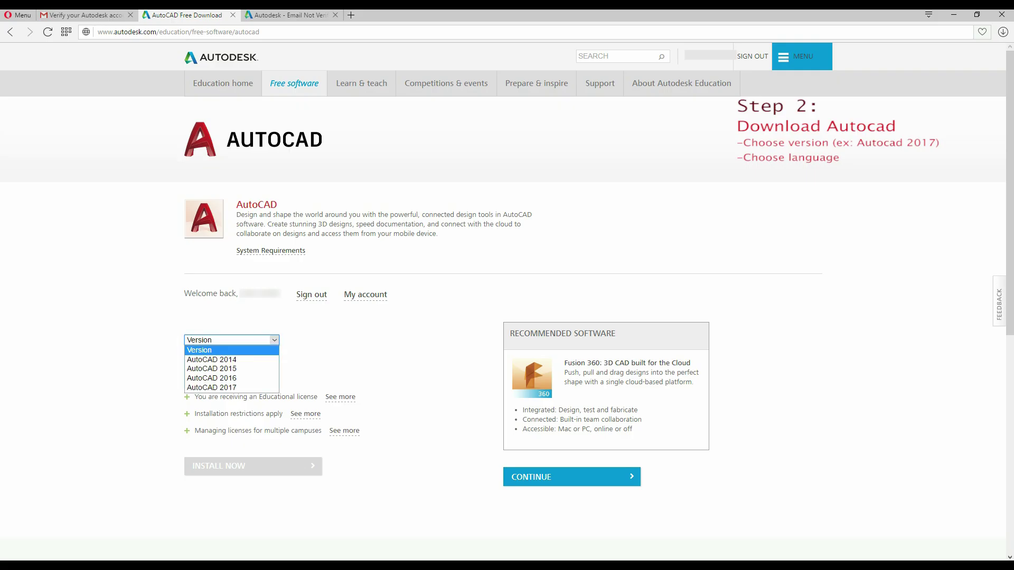
key("Down")
key("Down")
key("Down")
key("Down")
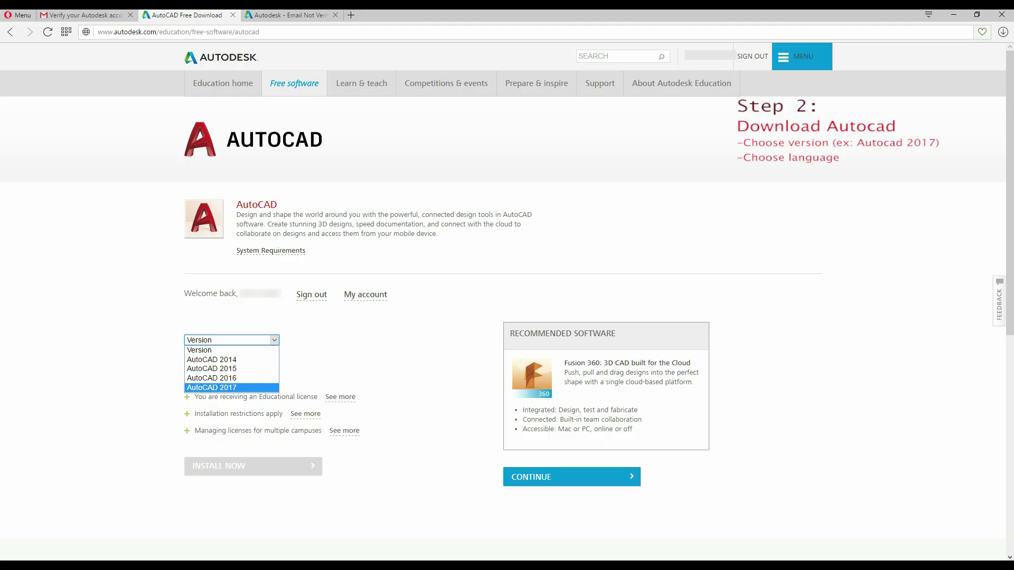
key("Return")
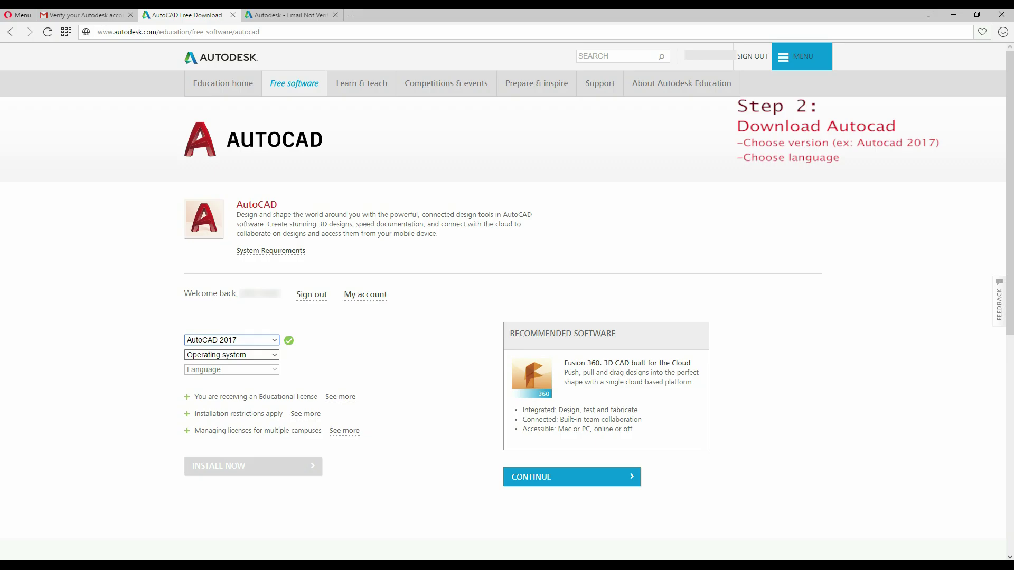
left_click(274, 355)
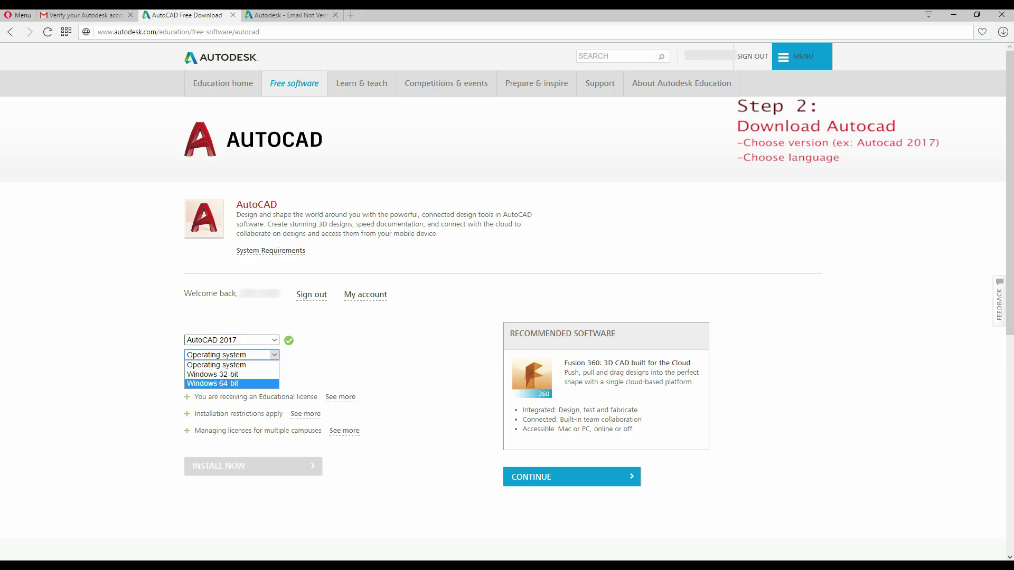
key("Return")
left_click(274, 370)
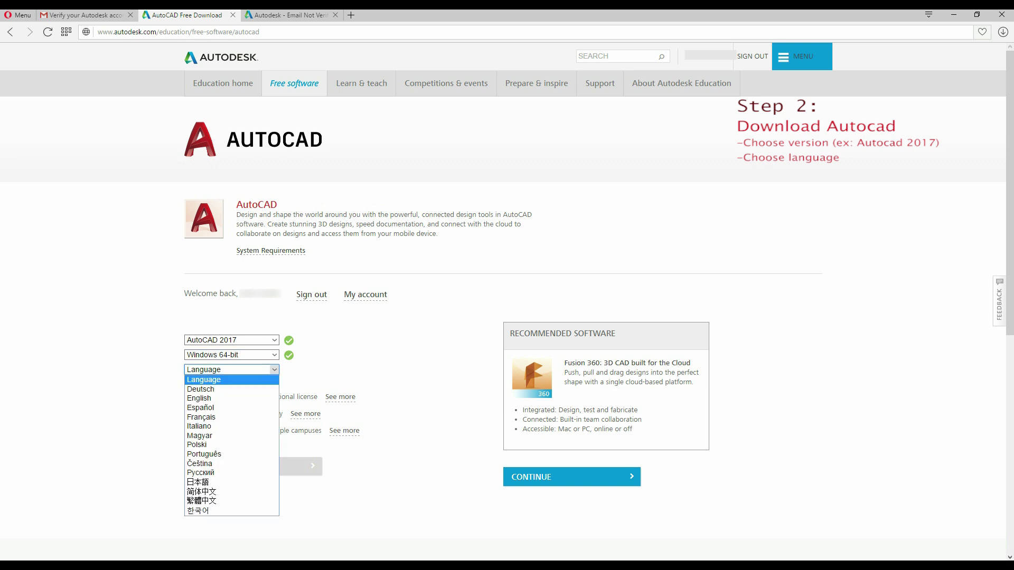
key("Down")
key("Down")
key("Return")
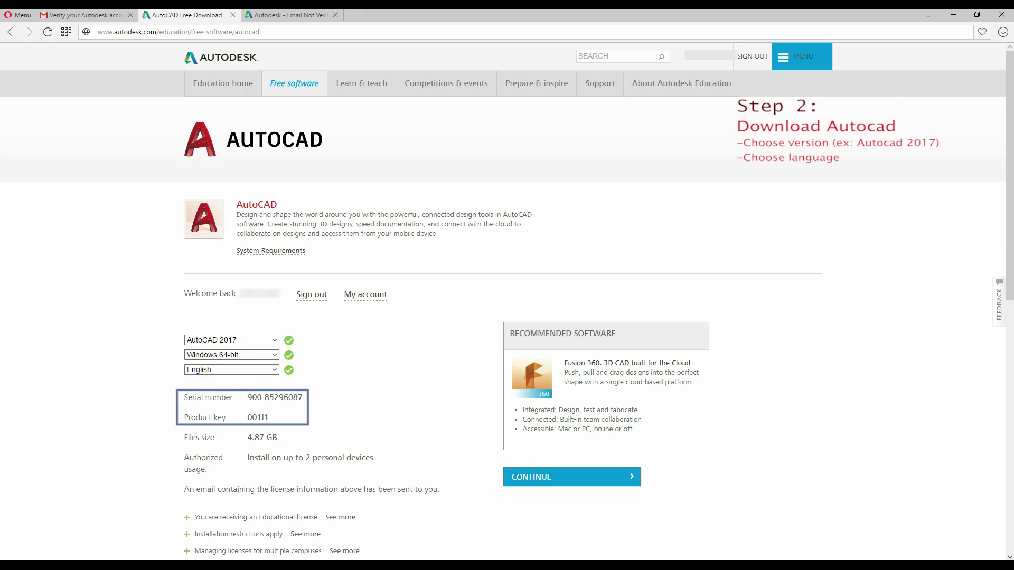
- Accept the license agreement and save the AutoCAD 2017 installer to the desktop (Ambiente de trabalho)
scroll(507, 312, "down", 1)
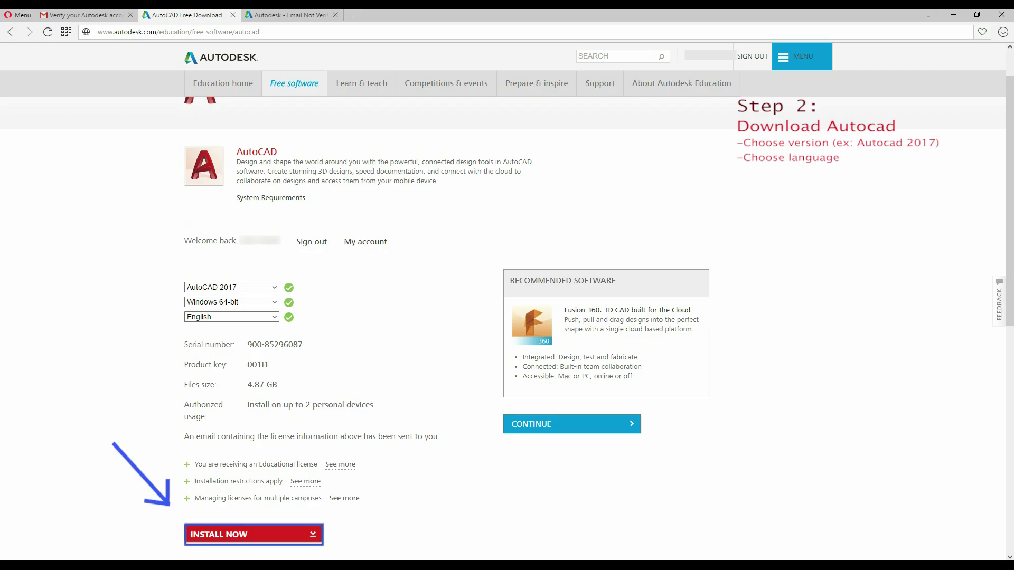
left_click(254, 534)
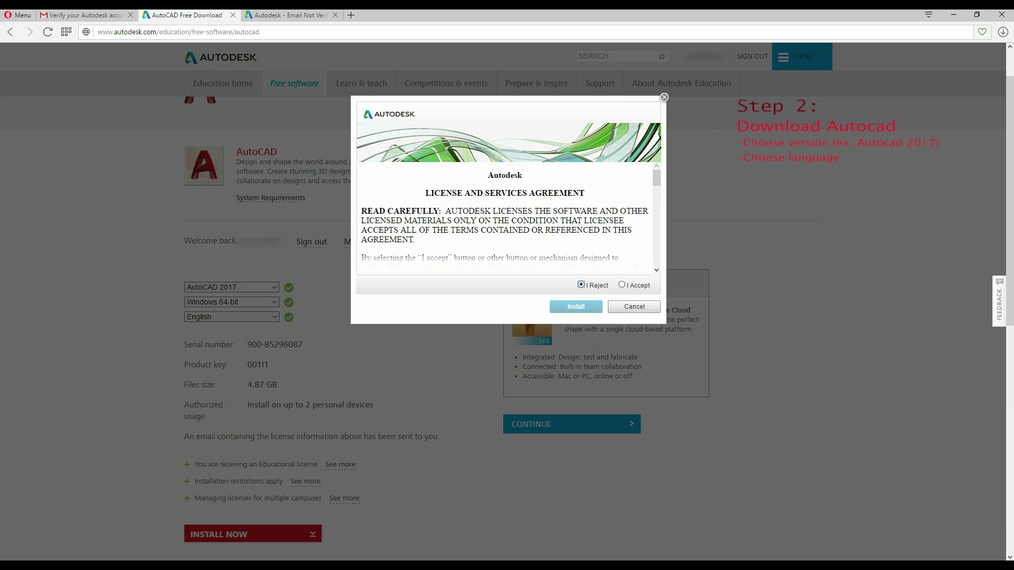
left_click(623, 285)
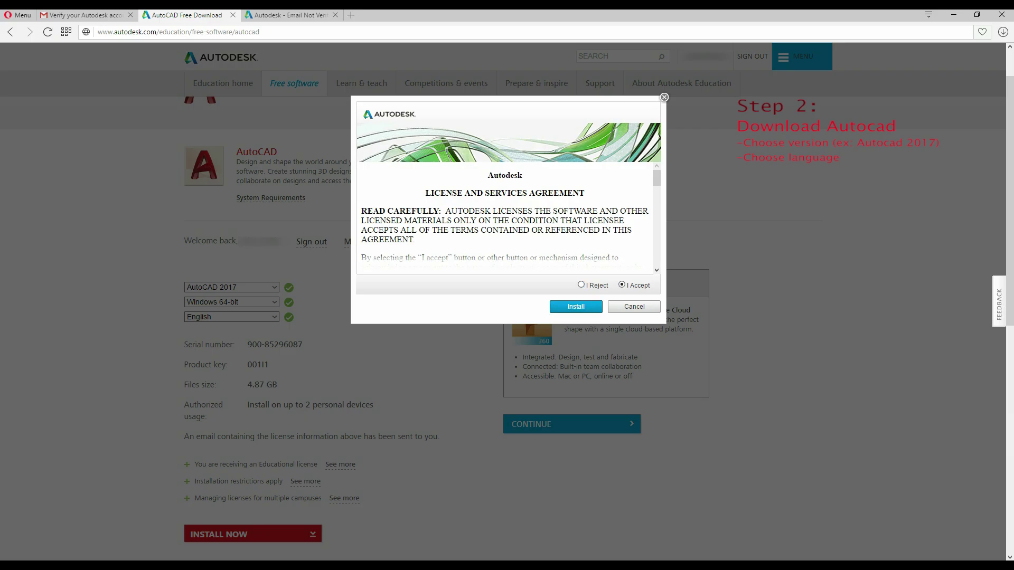
left_click(575, 306)
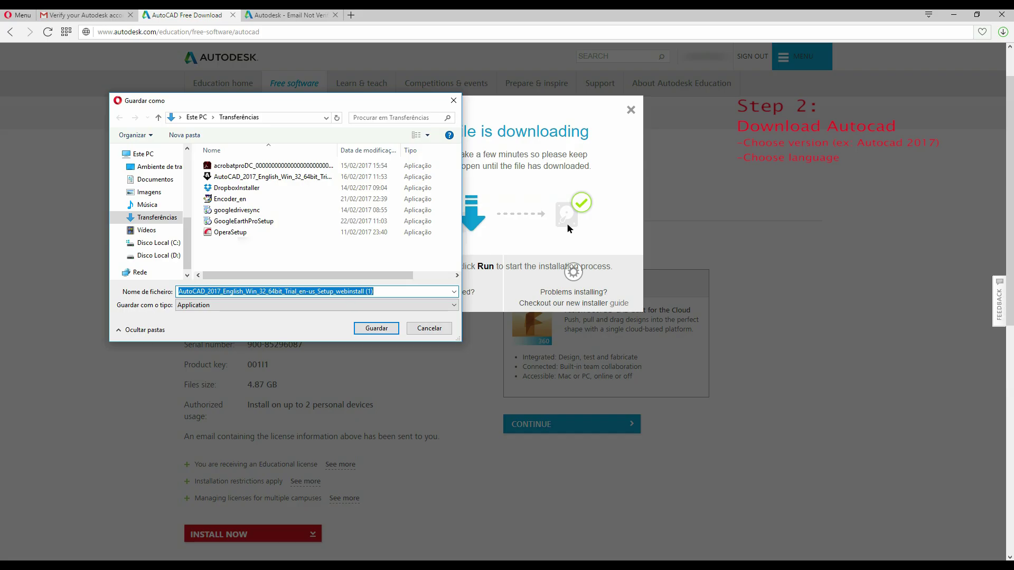
left_click(159, 166)
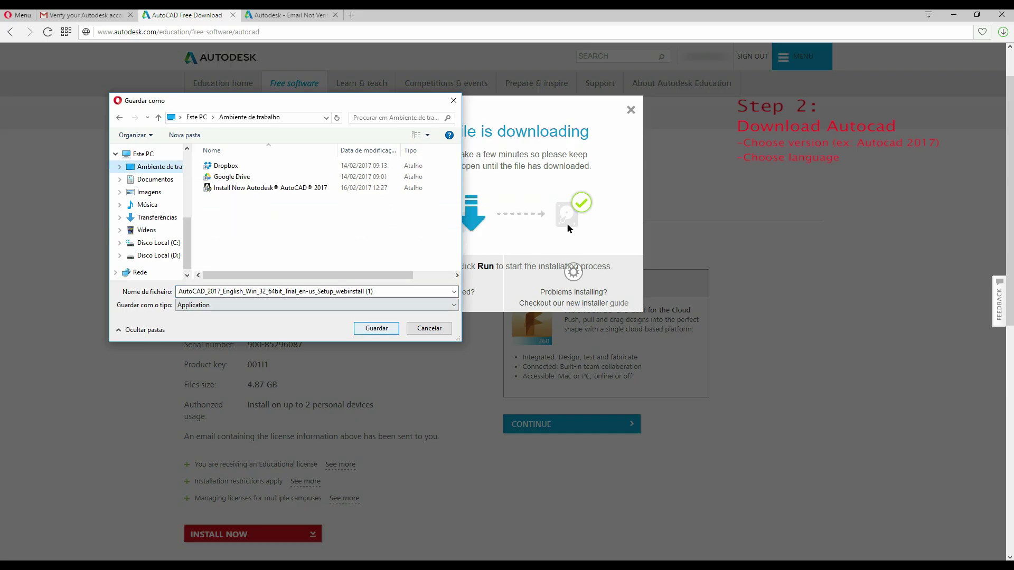
key("Return")
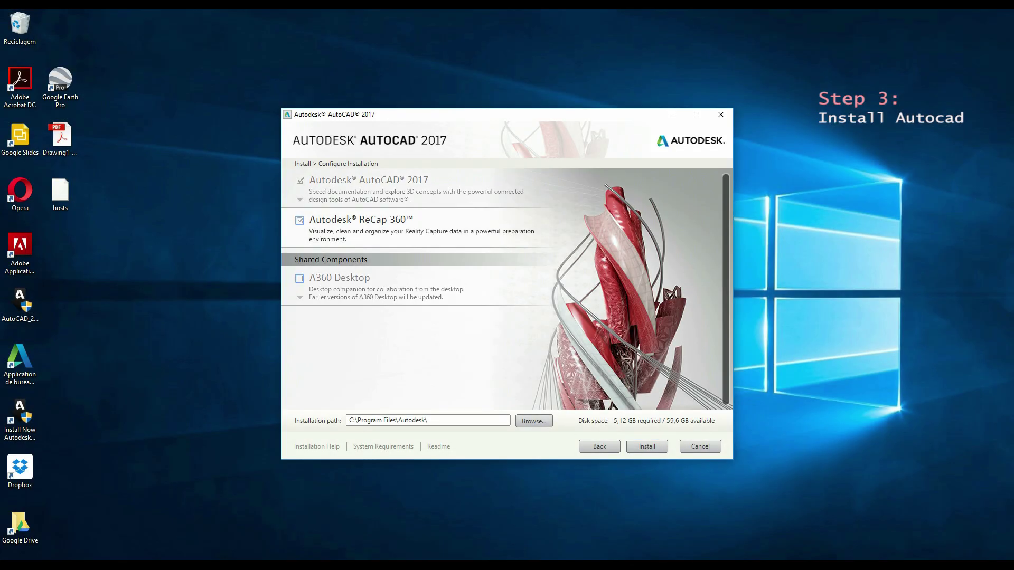
- Uncheck Autodesk ReCap 360 and install the remaining AutoCAD 2017 components
left_click(299, 220)
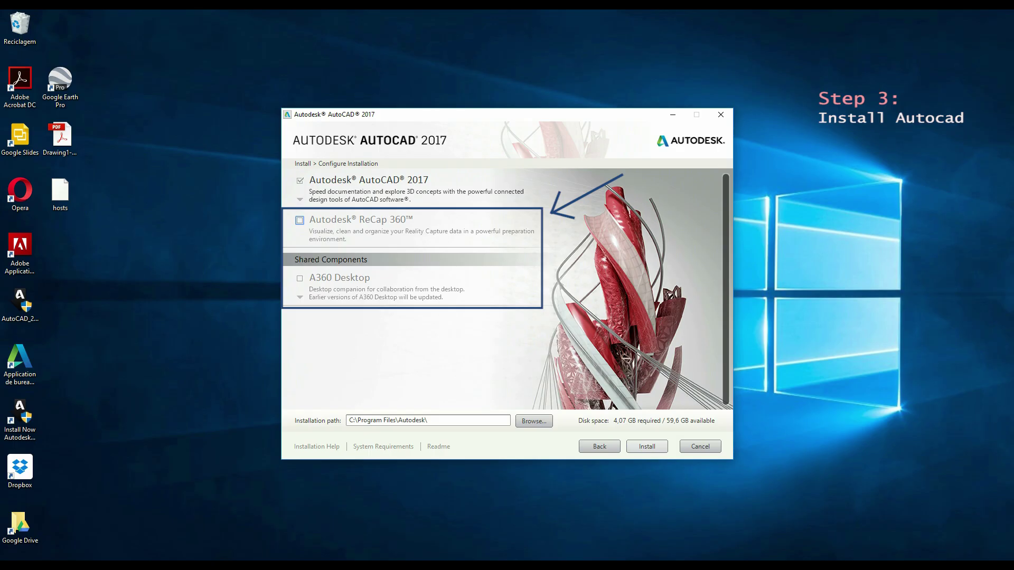
left_click(647, 446)
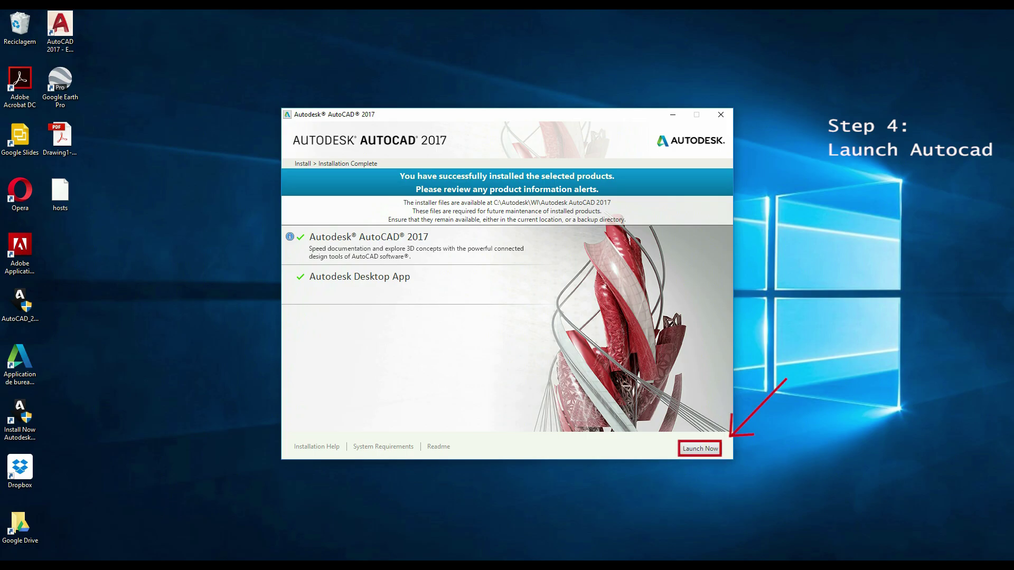
- Launch AutoCAD 2017 from the installer's completion screen
left_click(700, 449)
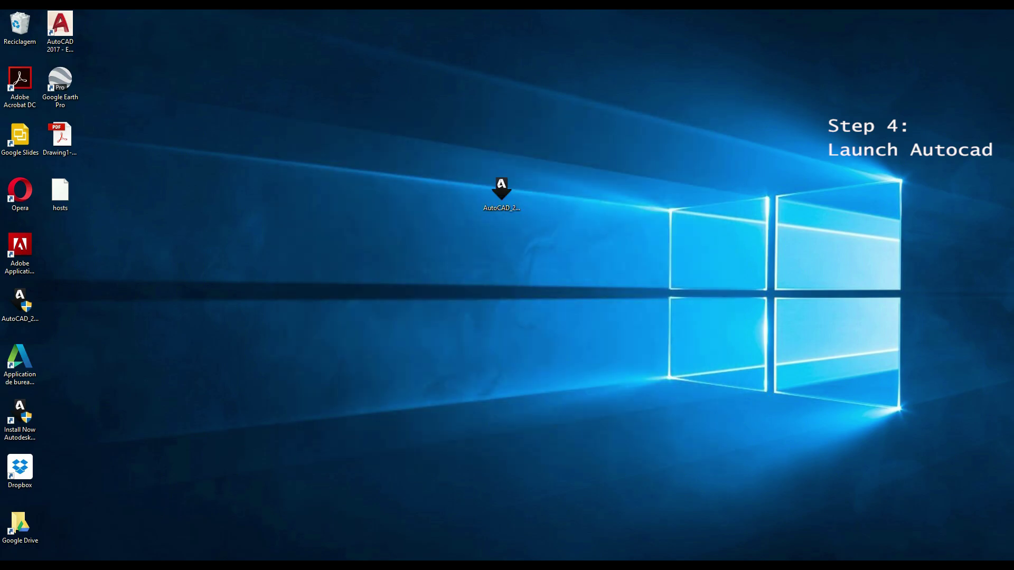